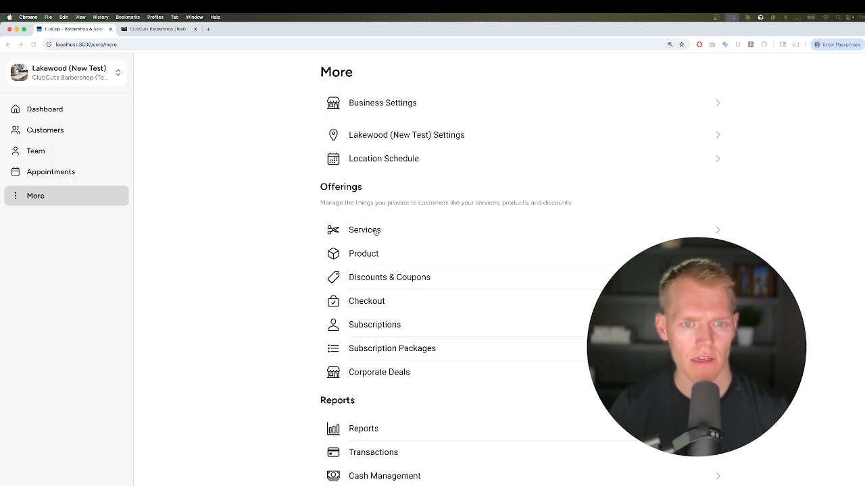
# Open Services under Offerings to list the four haircut services and their durations
pyautogui.click(358, 229)
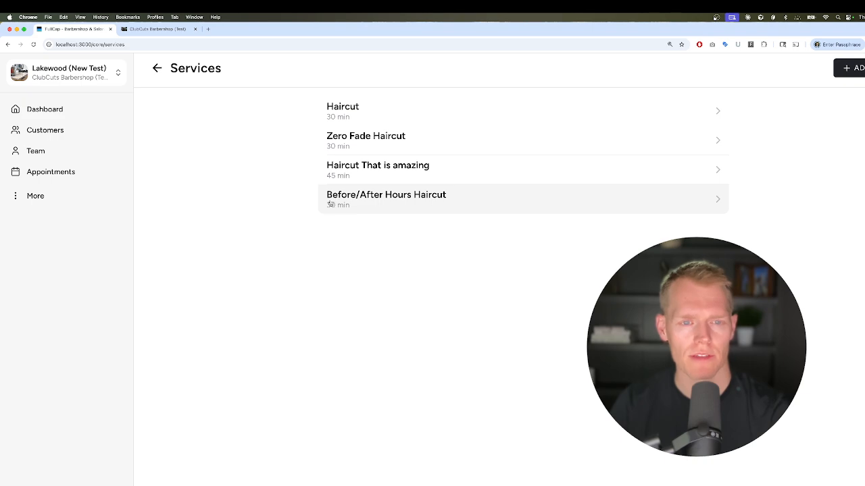
# Review the Before/After Hours Haircut's $60.00, 30-minute settings in its edit form, closing without saving
pyautogui.click(379, 201)
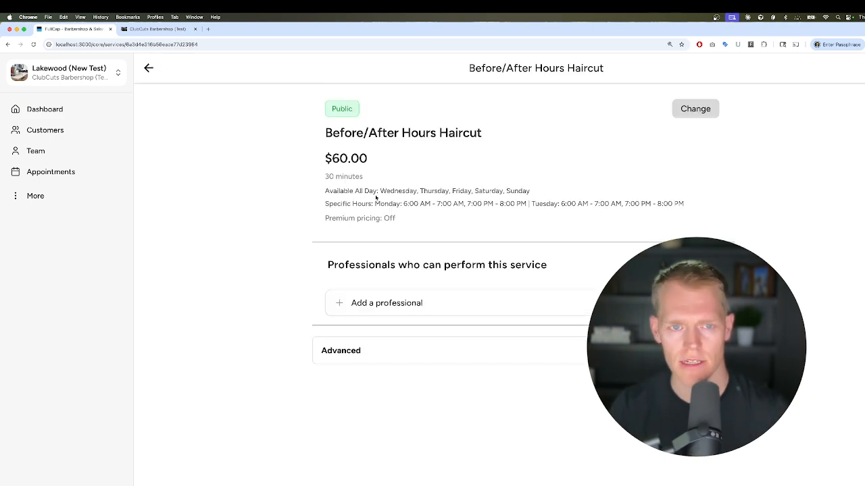
pyautogui.click(682, 110)
pyautogui.scroll(-3, 466, 203)
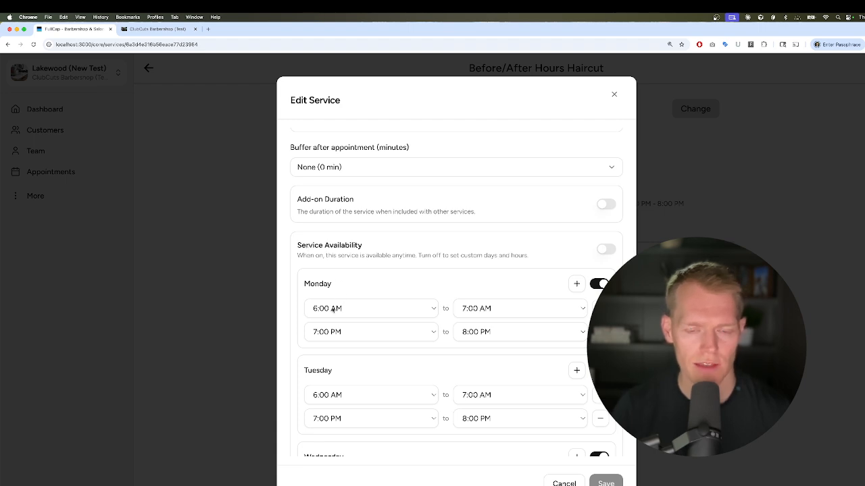
pyautogui.scroll(-2, 455, 327)
pyautogui.scroll(5, 457, 274)
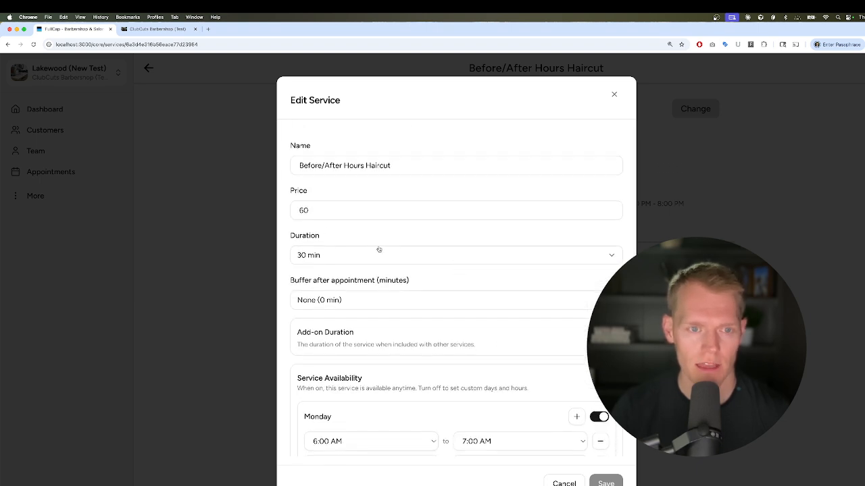
pyautogui.doubleClick(303, 210)
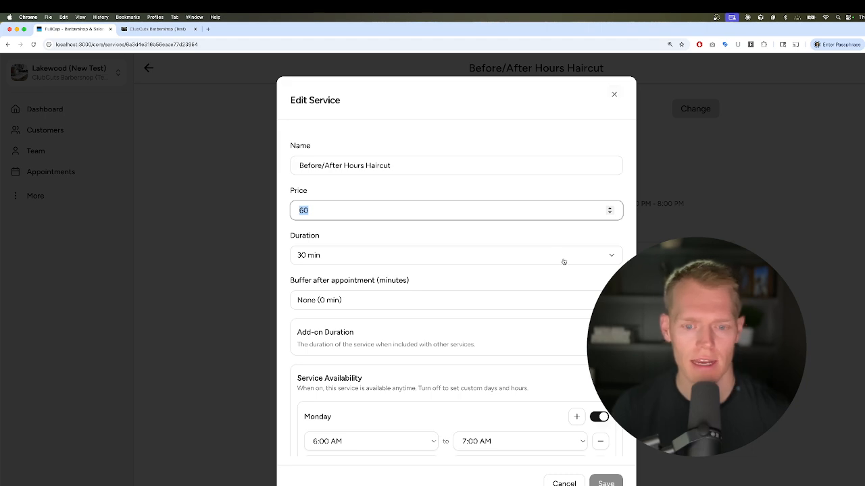
pyautogui.scroll(-7, 564, 262)
pyautogui.scroll(7, 563, 261)
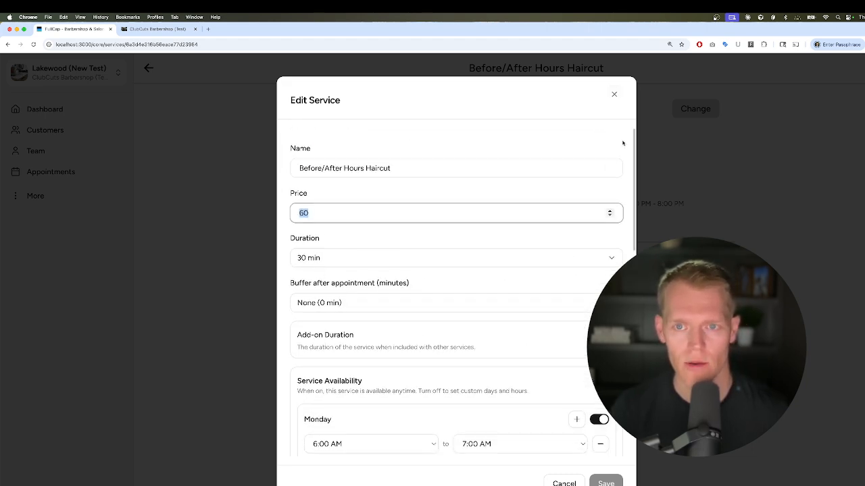
pyautogui.click(614, 94)
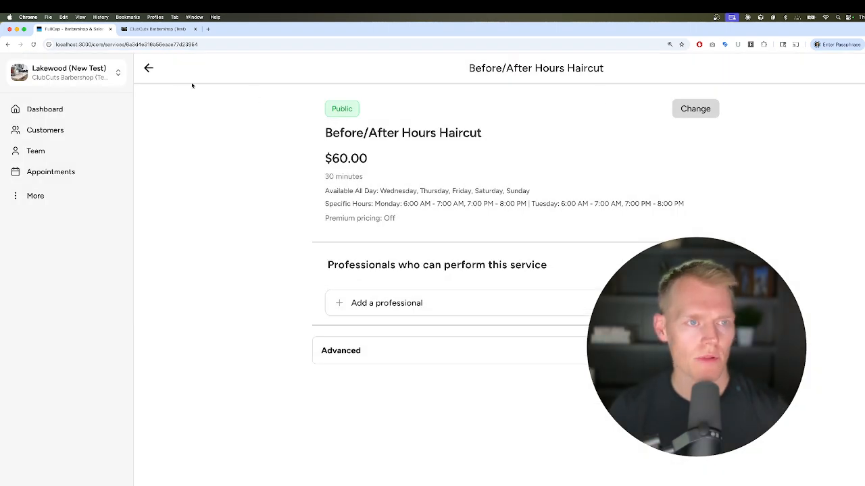
# Go back to the Services list and open the Haircut service's edit form
pyautogui.click(149, 67)
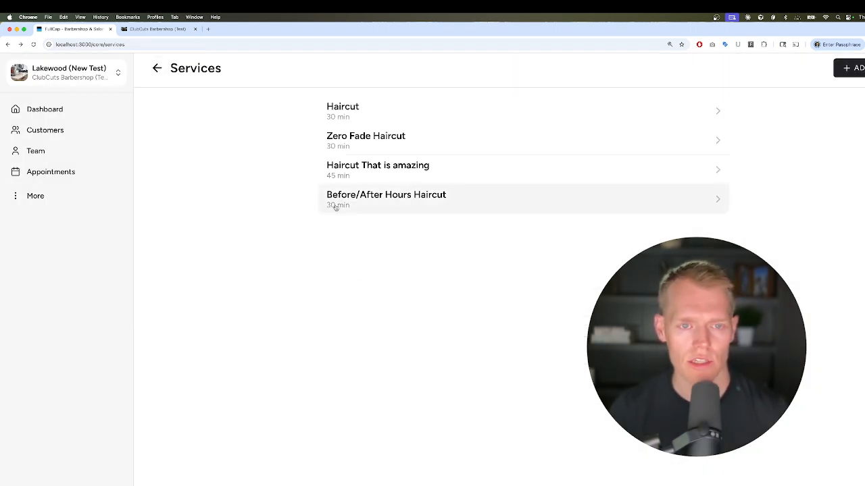
pyautogui.click(339, 115)
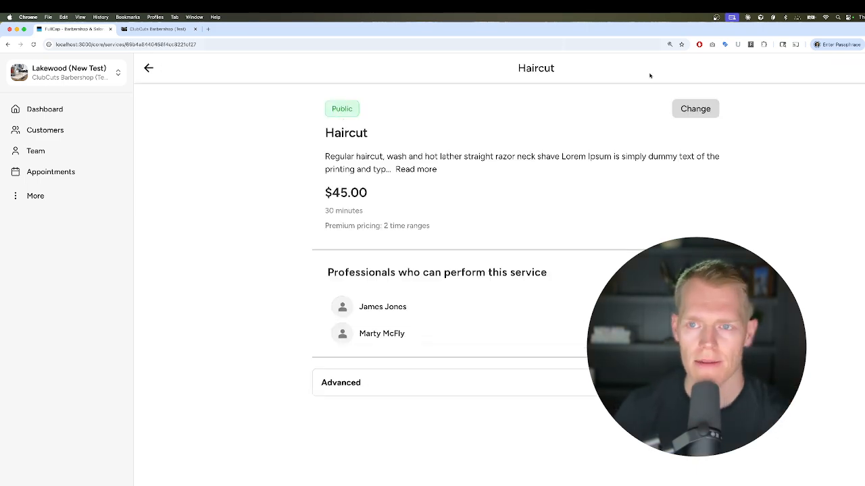
pyautogui.click(689, 111)
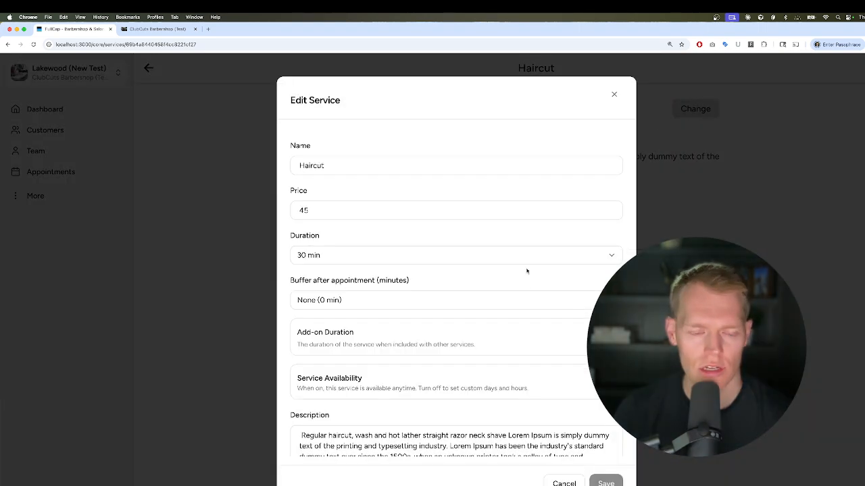
pyautogui.scroll(-5, 526, 286)
pyautogui.scroll(1, 525, 286)
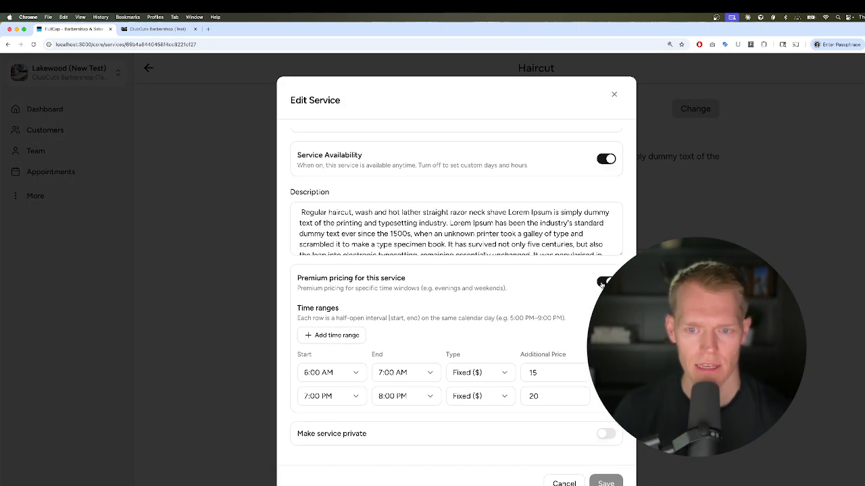
# Turn Premium pricing off and back on so the two old time ranges are cleared
pyautogui.click(601, 284)
pyautogui.scroll(-2, 571, 350)
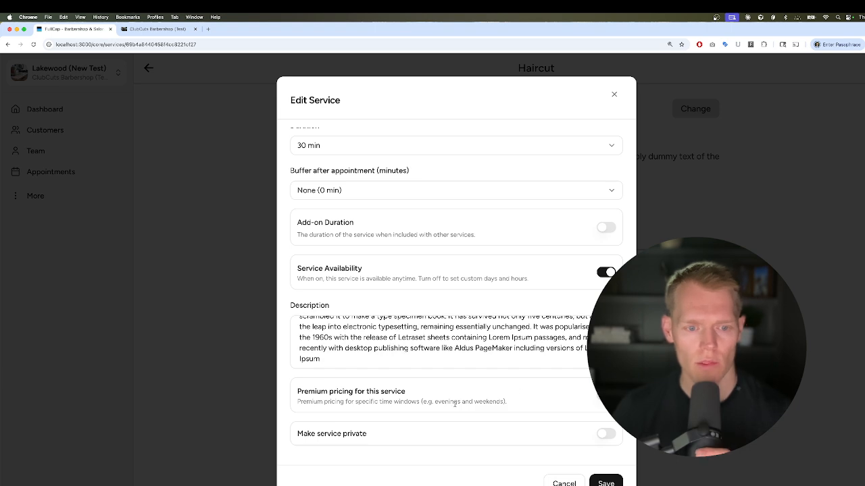
pyautogui.moveTo(298, 394); pyautogui.dragTo(409, 398)
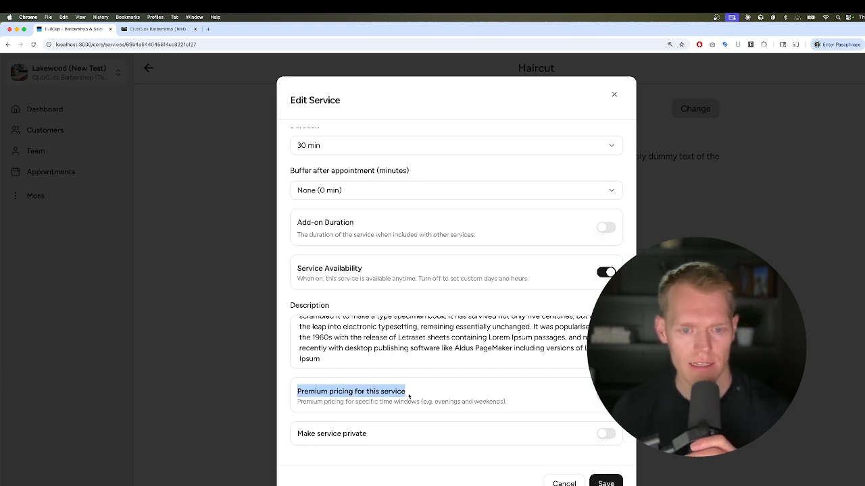
pyautogui.click(606, 395)
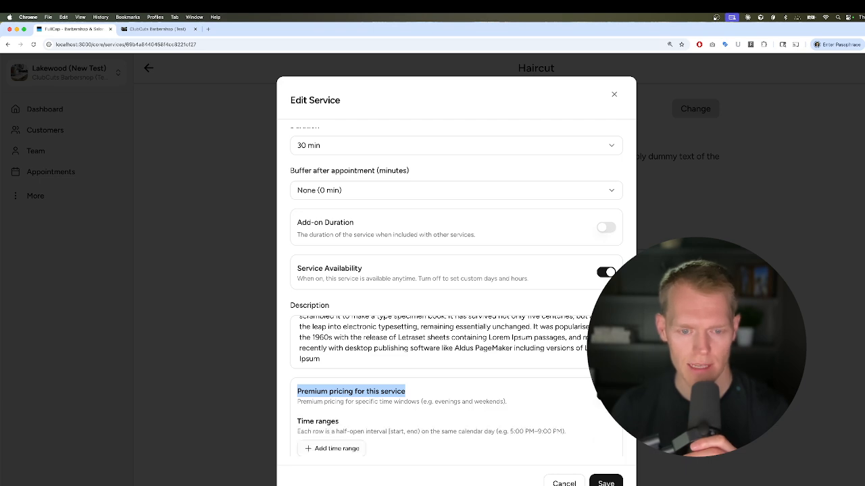
pyautogui.scroll(-2, 474, 397)
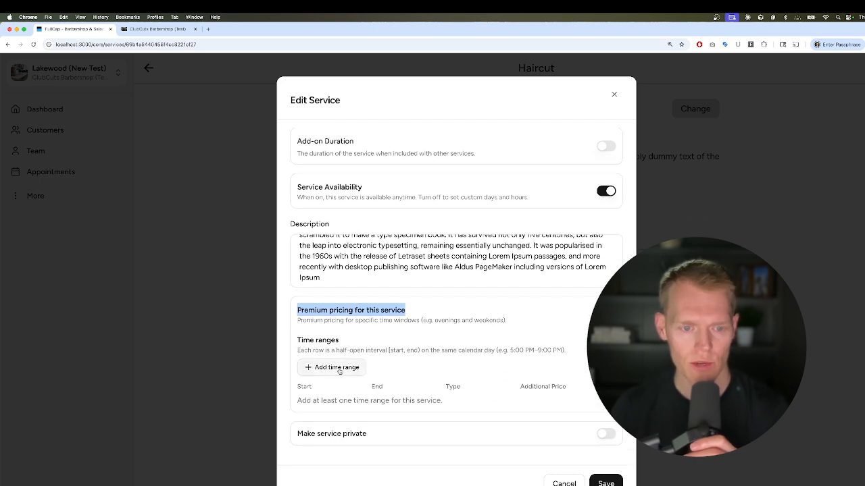
# Add a premium time range running from 6:00 AM to 7:00 AM
pyautogui.click(312, 368)
pyautogui.scroll(-1, 358, 374)
pyautogui.click(358, 380)
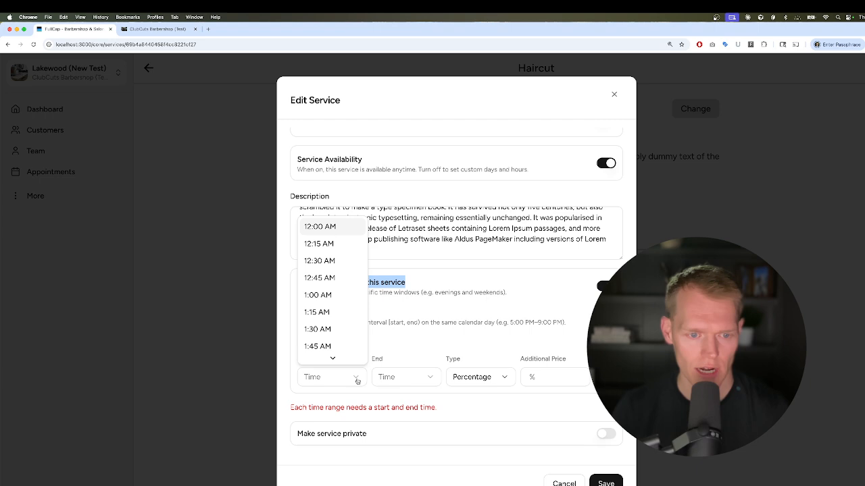
pyautogui.scroll(-5, 335, 324)
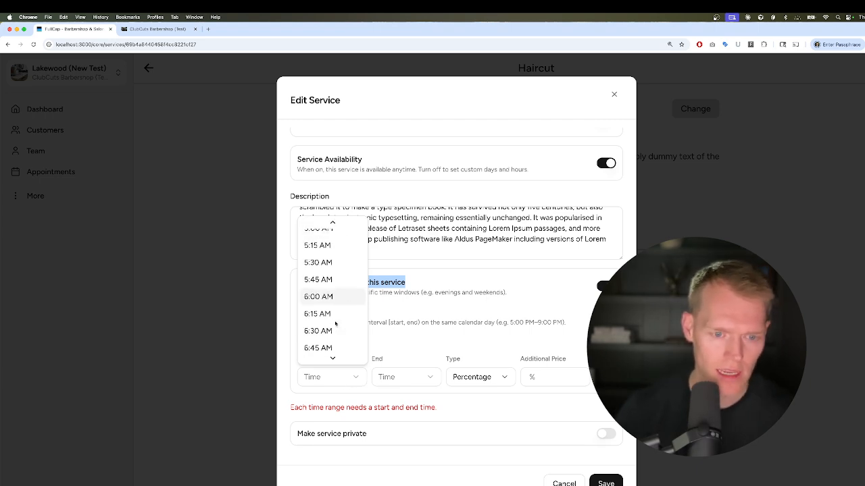
pyautogui.click(330, 299)
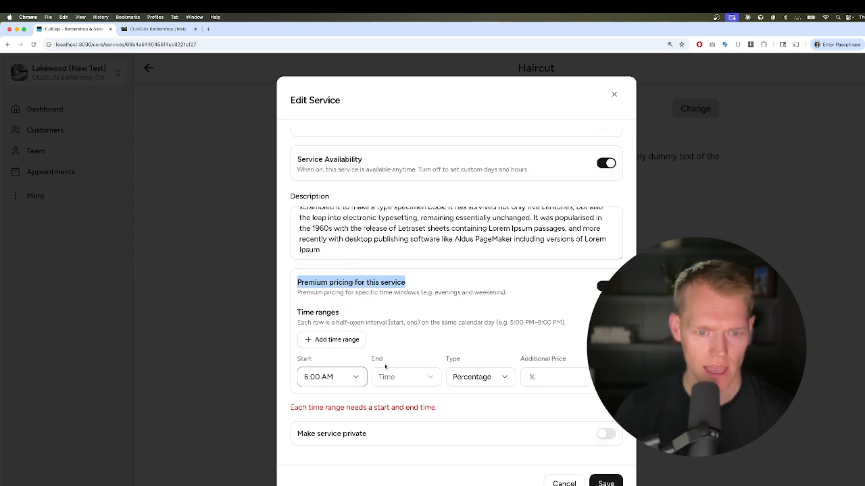
pyautogui.click(385, 378)
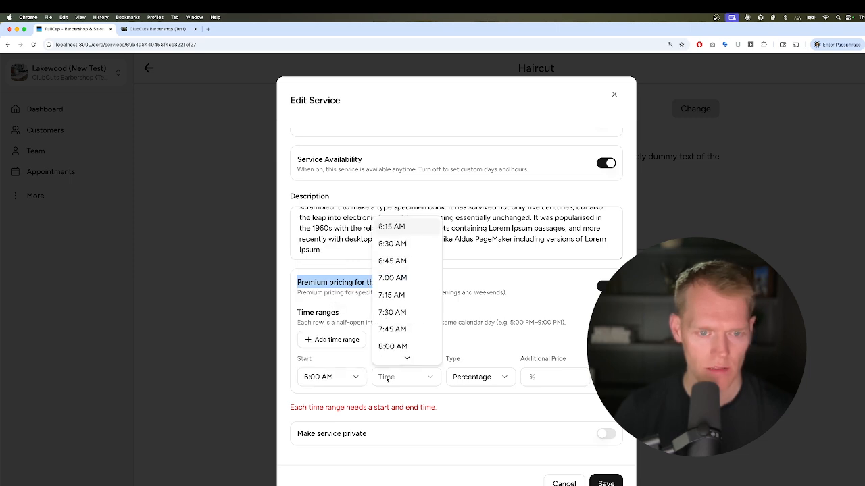
pyautogui.click(397, 279)
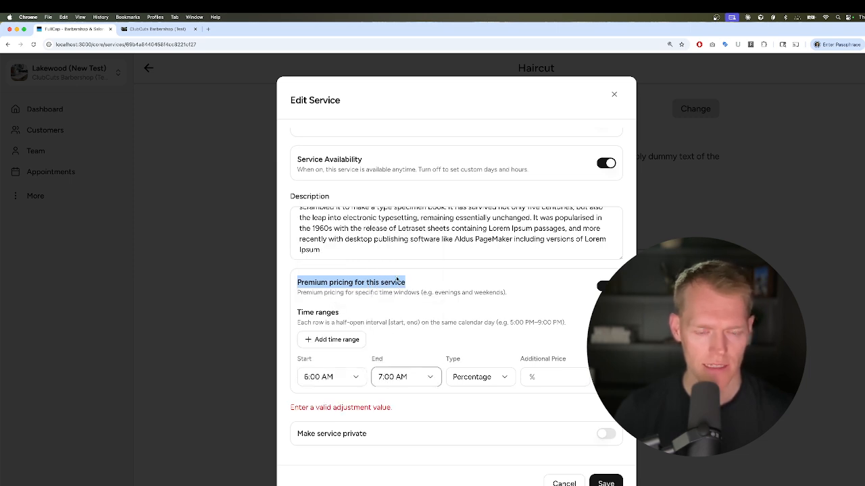
# Make that range a fixed $15 surcharge, checking the $45 base price
pyautogui.click(481, 380)
pyautogui.click(477, 417)
pyautogui.click(547, 377)
pyautogui.write('15')
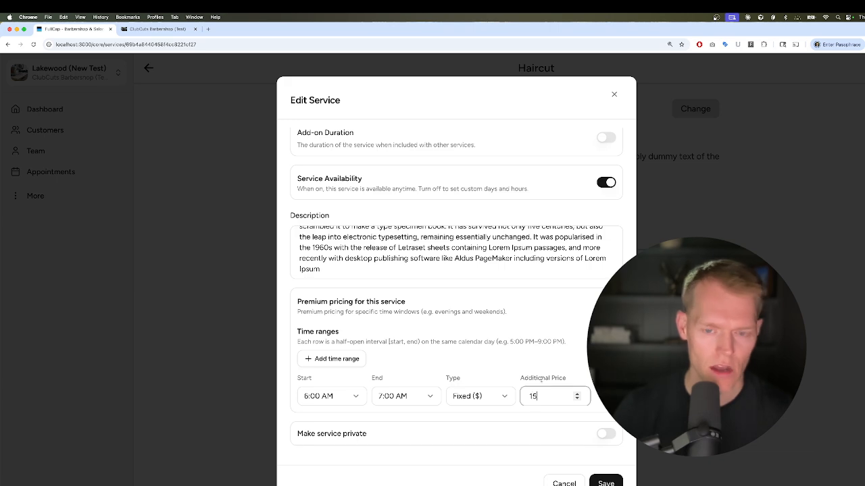
pyautogui.scroll(5, 303, 210)
pyautogui.doubleClick(303, 210)
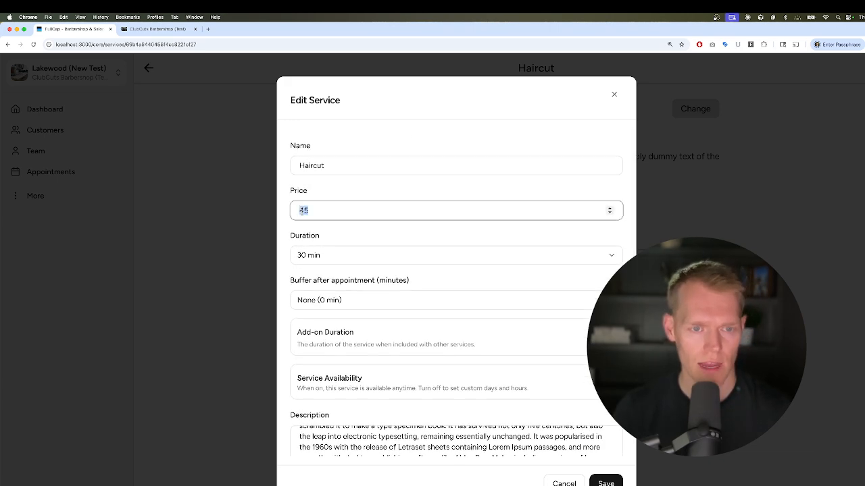
pyautogui.scroll(-5, 420, 302)
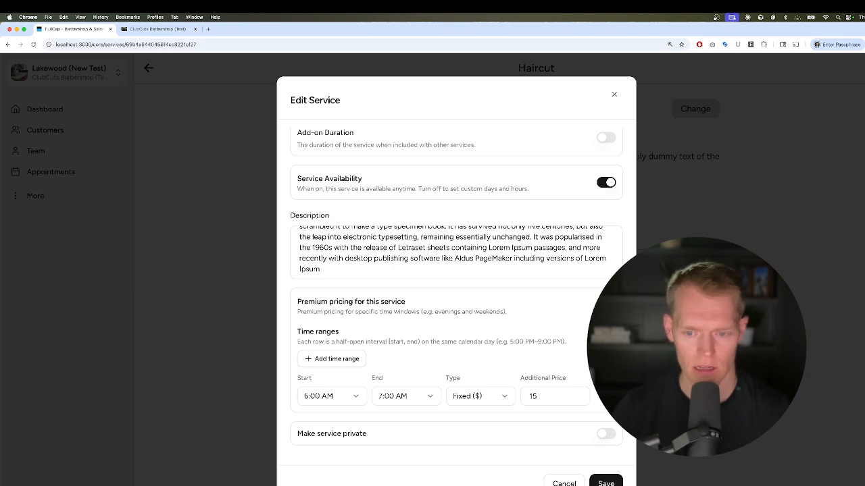
# Add a second premium time range from 7:00 PM to 8:00 PM
pyautogui.click(352, 359)
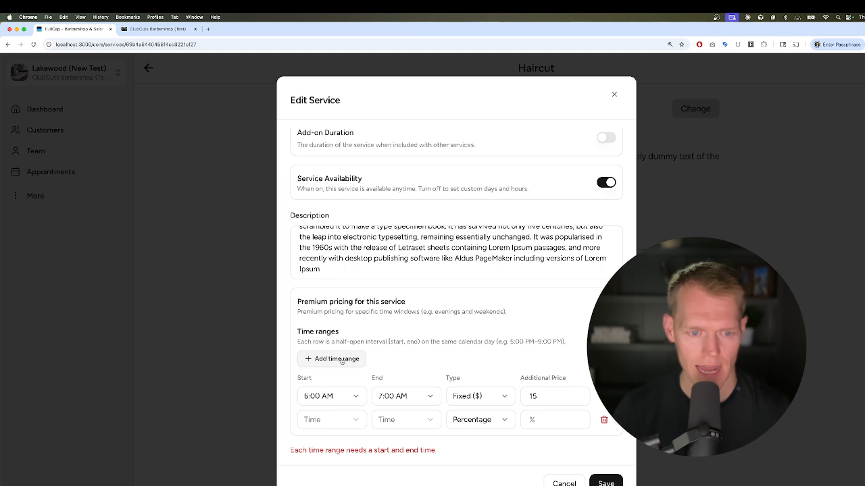
pyautogui.click(334, 424)
pyautogui.scroll(-3, 333, 378)
pyautogui.scroll(-15, 333, 381)
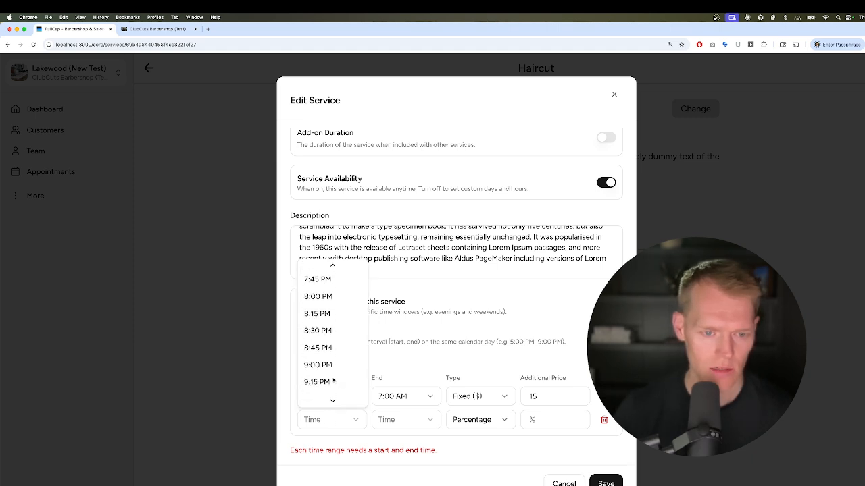
pyautogui.scroll(5, 333, 381)
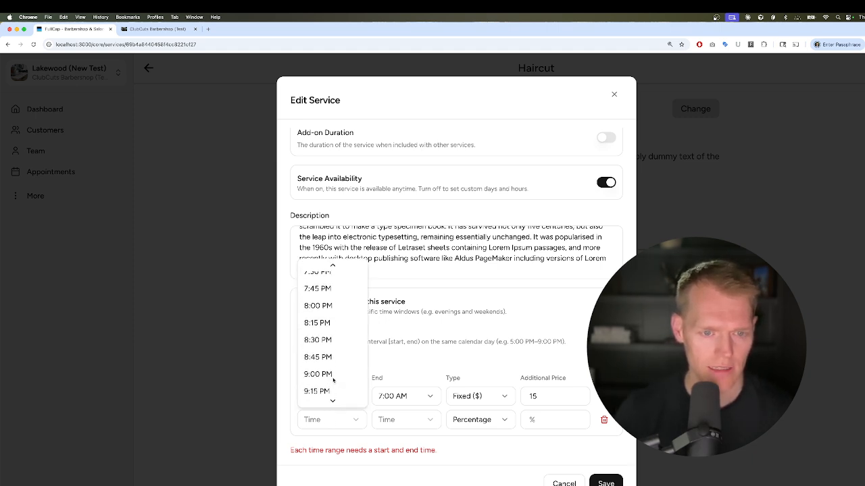
pyautogui.click(325, 331)
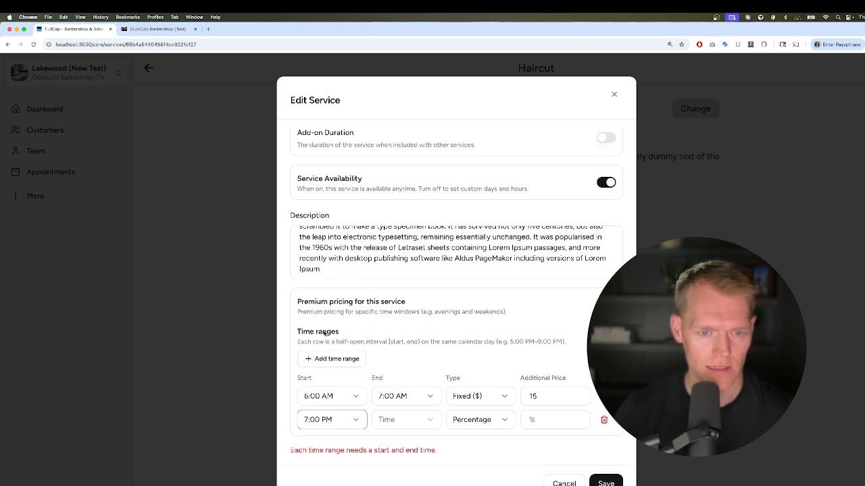
pyautogui.click(382, 420)
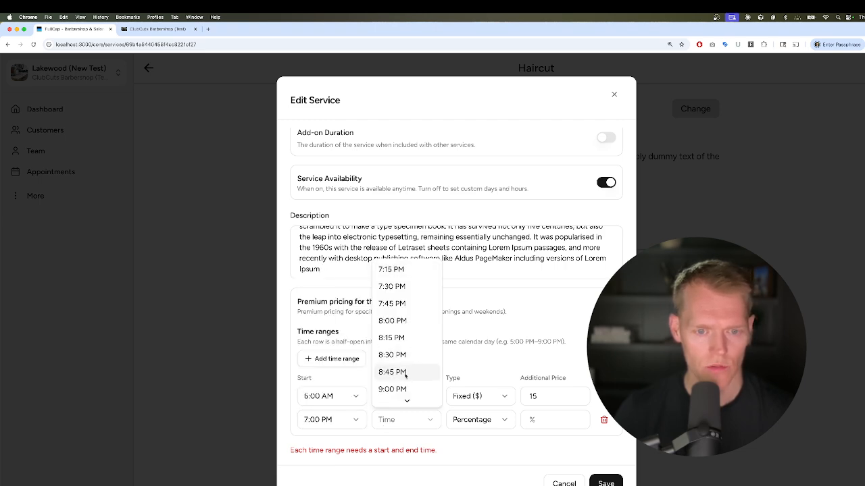
pyautogui.click(398, 322)
# Set the evening range's surcharge to a fixed $20
pyautogui.click(486, 422)
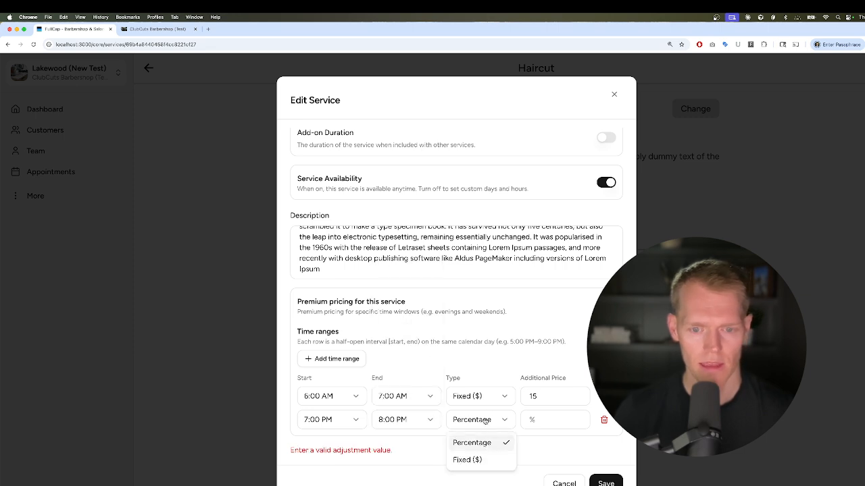
pyautogui.click(484, 460)
pyautogui.click(541, 421)
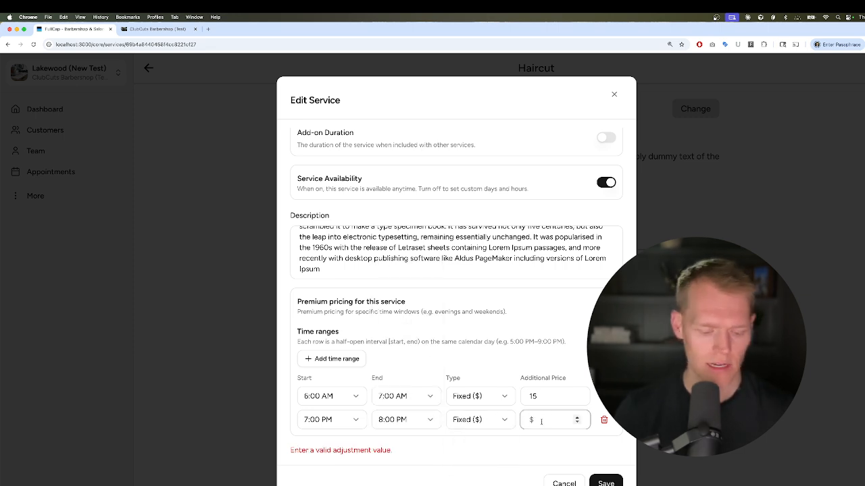
pyautogui.write('20')
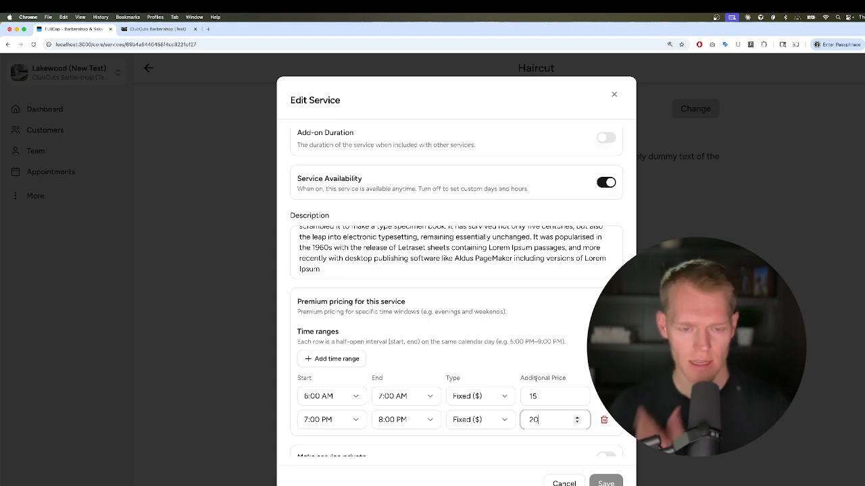
pyautogui.scroll(-1, 505, 361)
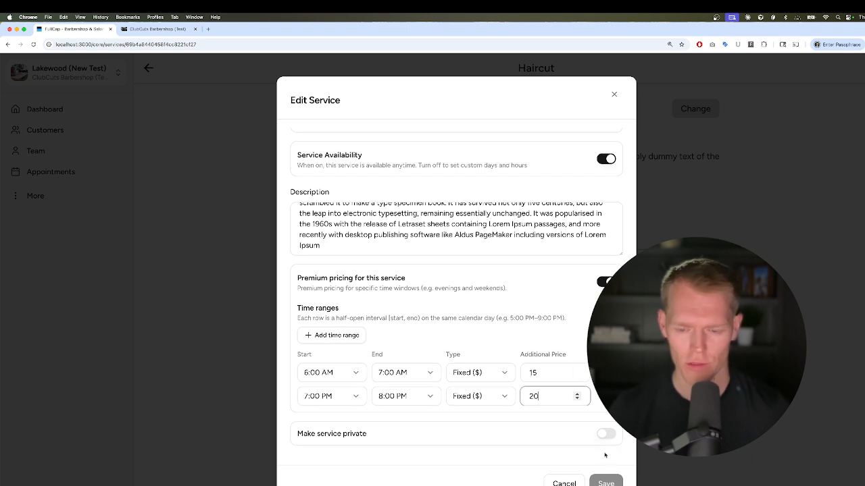
pyautogui.click(539, 421)
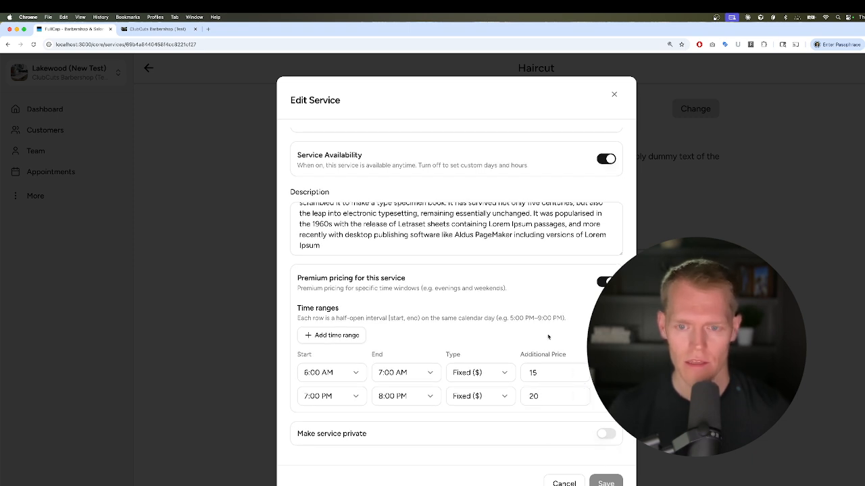
# Add a third range row and shorten the 7:00 PM range to end at 7:30 PM
pyautogui.click(341, 337)
pyautogui.scroll(-2, 314, 380)
pyautogui.click(314, 379)
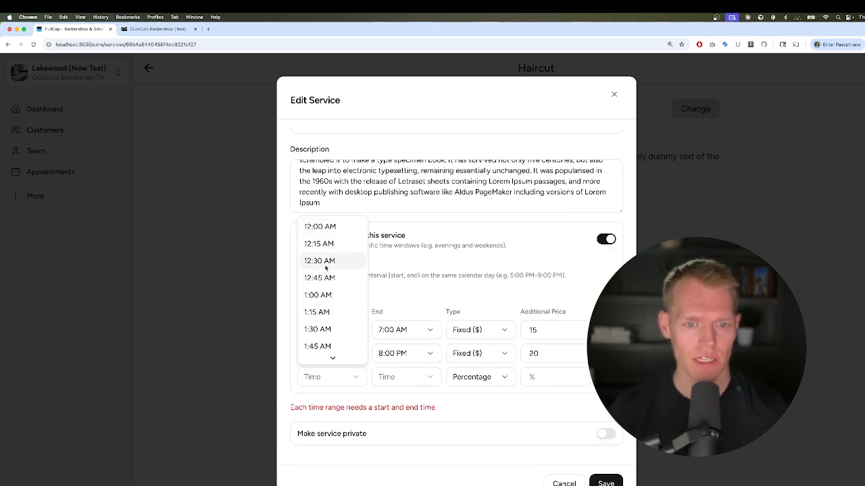
pyautogui.click(423, 356)
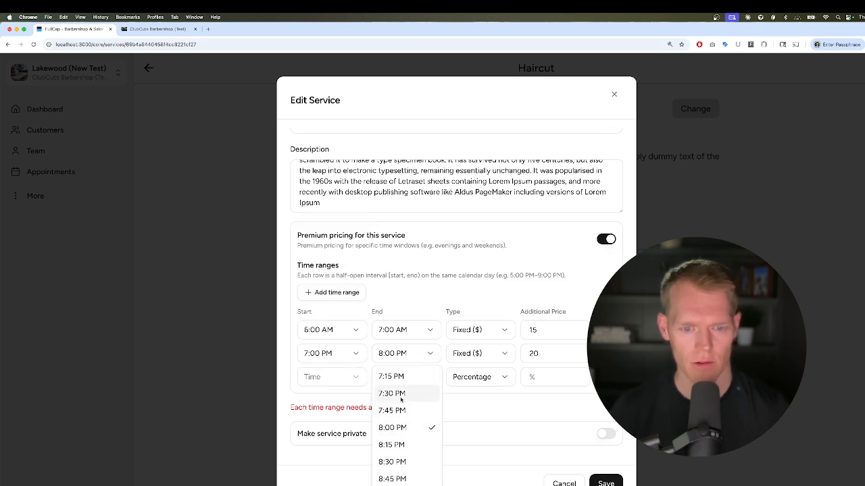
pyautogui.click(400, 394)
# Set the third range to run from 7:30 PM to 8:00 PM
pyautogui.click(329, 375)
pyautogui.scroll(-15, 333, 304)
pyautogui.scroll(-4, 333, 303)
pyautogui.scroll(1, 333, 303)
pyautogui.scroll(-1, 333, 303)
pyautogui.scroll(3, 333, 303)
pyautogui.scroll(3, 333, 303)
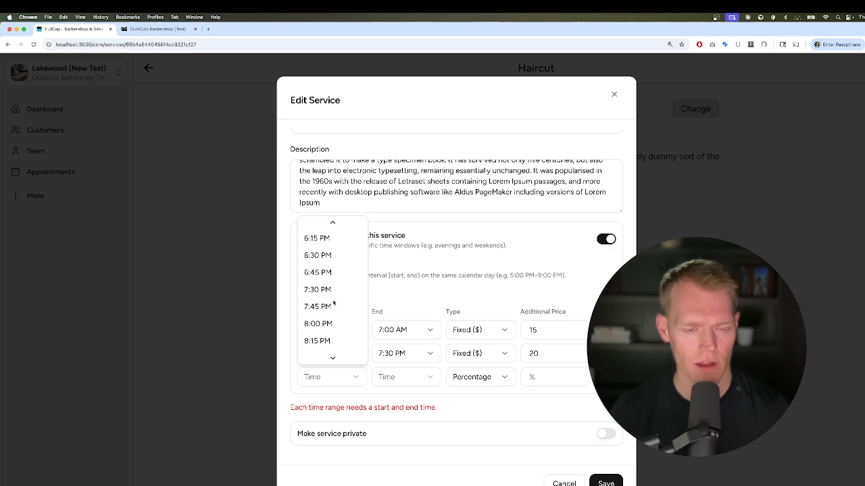
pyautogui.click(325, 304)
pyautogui.click(400, 379)
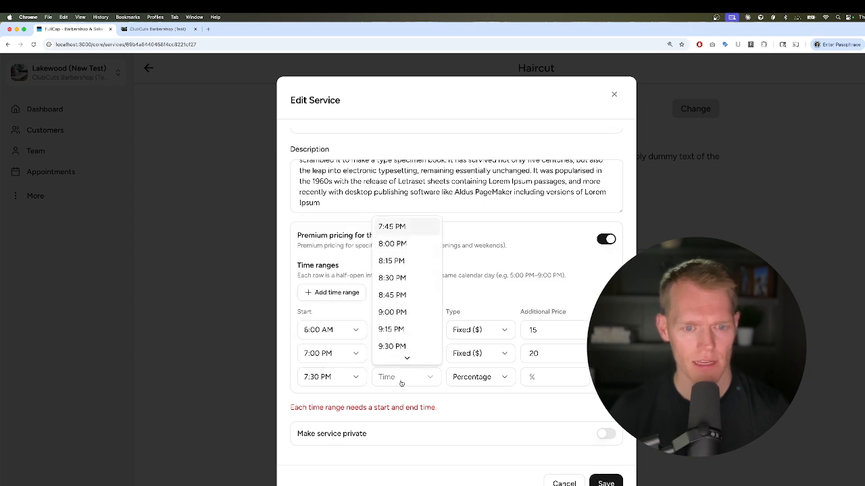
pyautogui.click(396, 244)
# Give the third range a fixed $25 surcharge and save the Haircut service
pyautogui.click(481, 377)
pyautogui.click(481, 417)
pyautogui.click(541, 379)
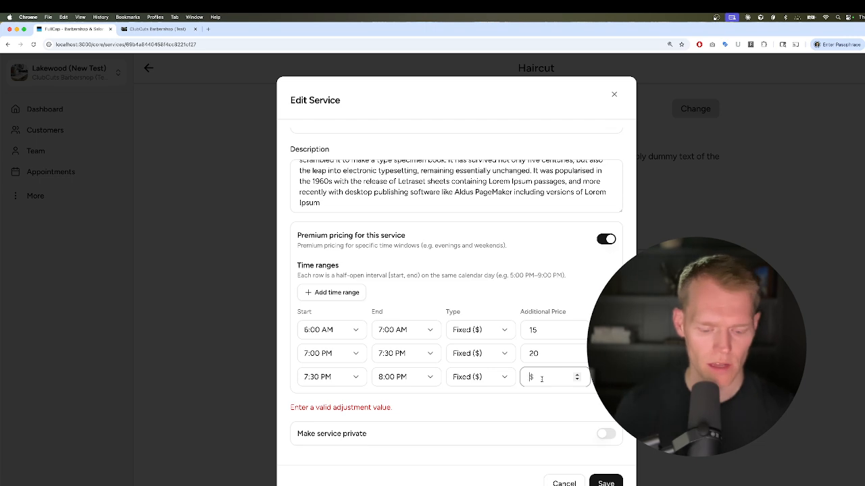
pyautogui.write('25')
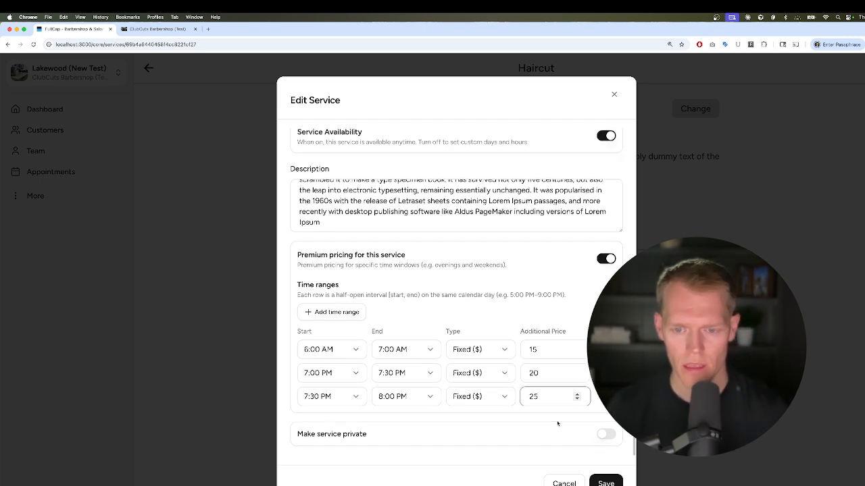
pyautogui.click(601, 483)
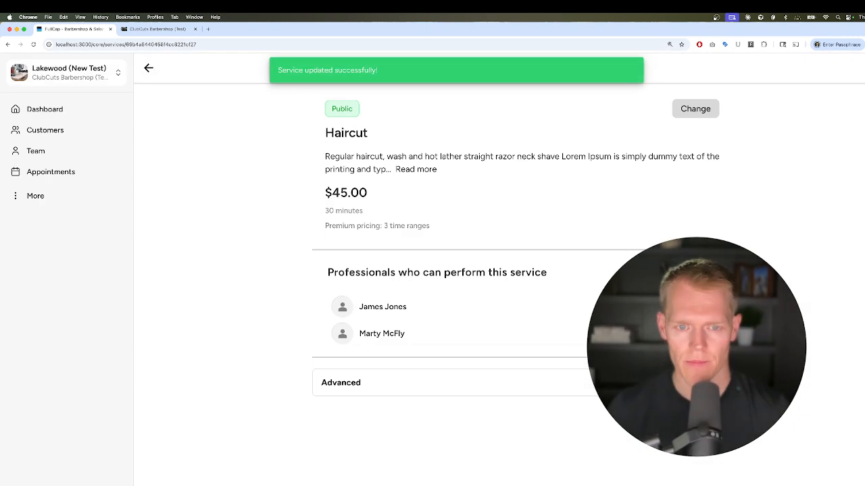
# On the customer booking site, choose a barber and the Haircut service
pyautogui.click(160, 29)
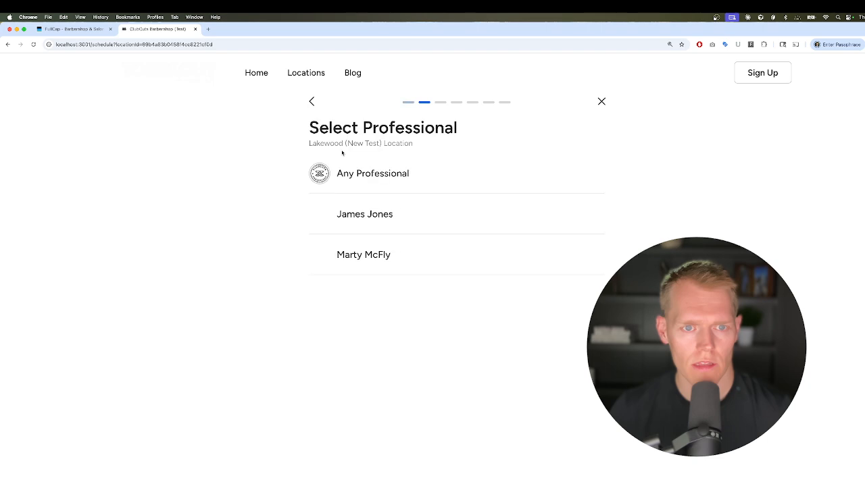
pyautogui.click(343, 215)
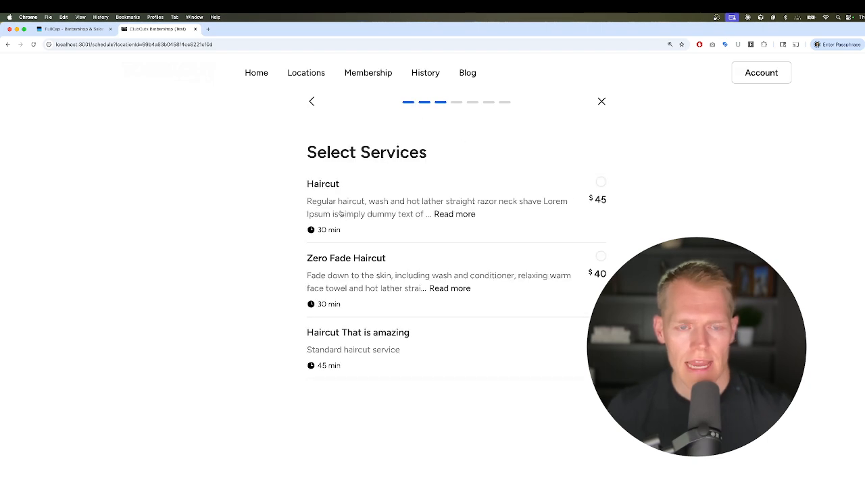
pyautogui.click(340, 214)
pyautogui.click(376, 134)
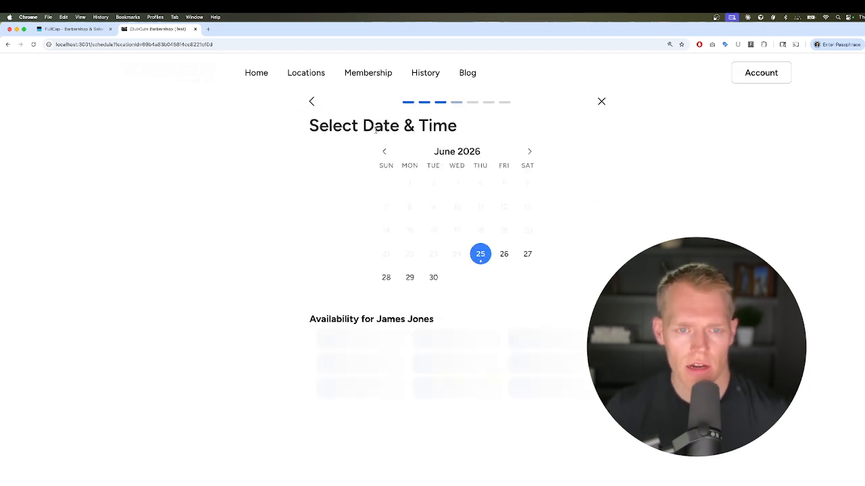
# View June 26 slots, where 6:00 and 6:30 AM show +$15, then return to admin
pyautogui.click(503, 255)
pyautogui.scroll(-4, 535, 309)
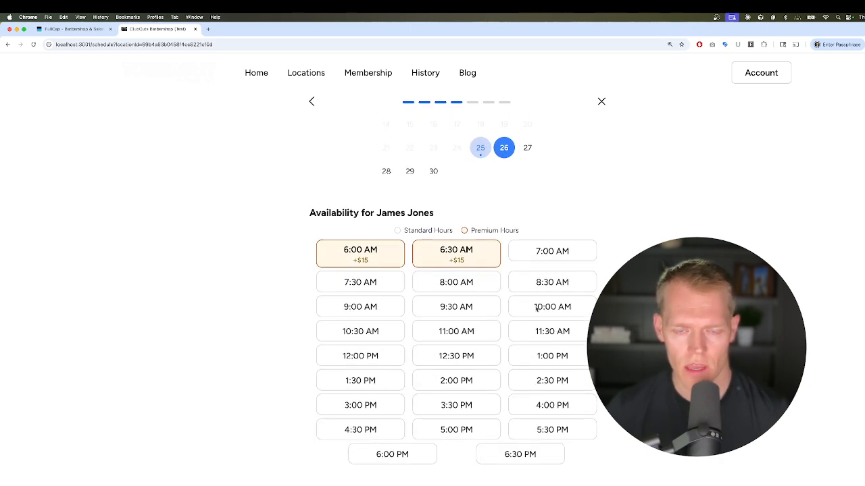
pyautogui.scroll(1, 537, 305)
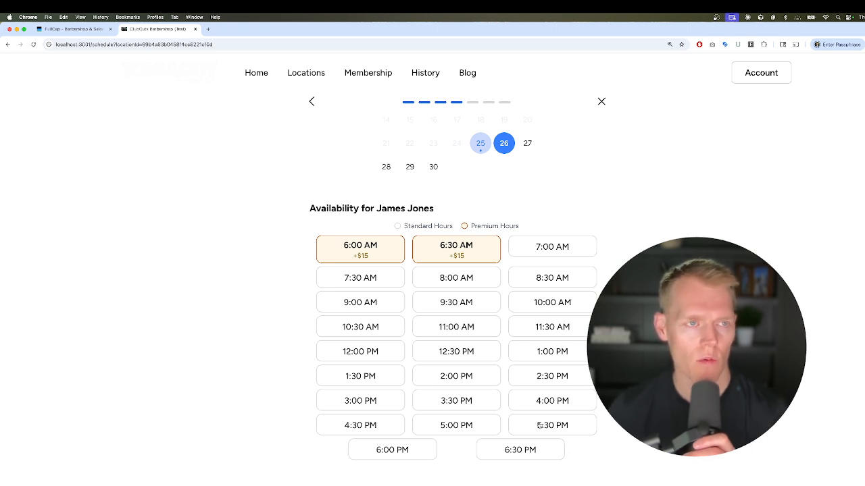
pyautogui.click(72, 29)
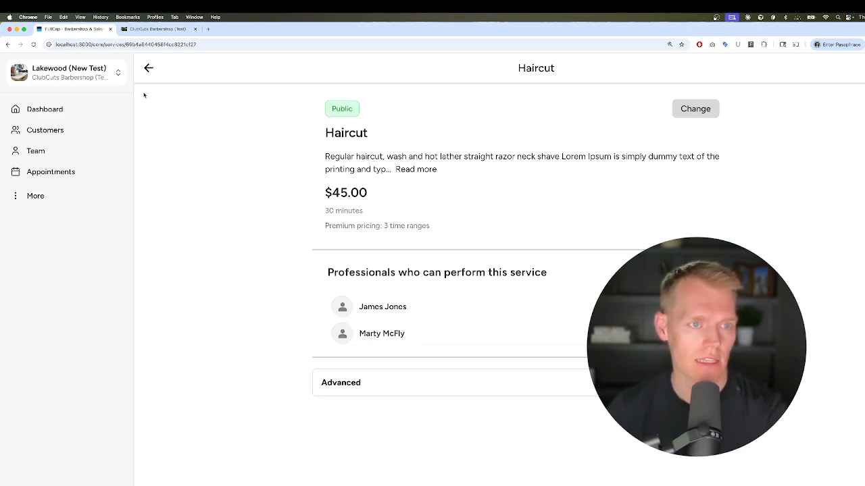
# Open the barber's weekly working hours from the team list
pyautogui.click(41, 152)
pyautogui.click(380, 128)
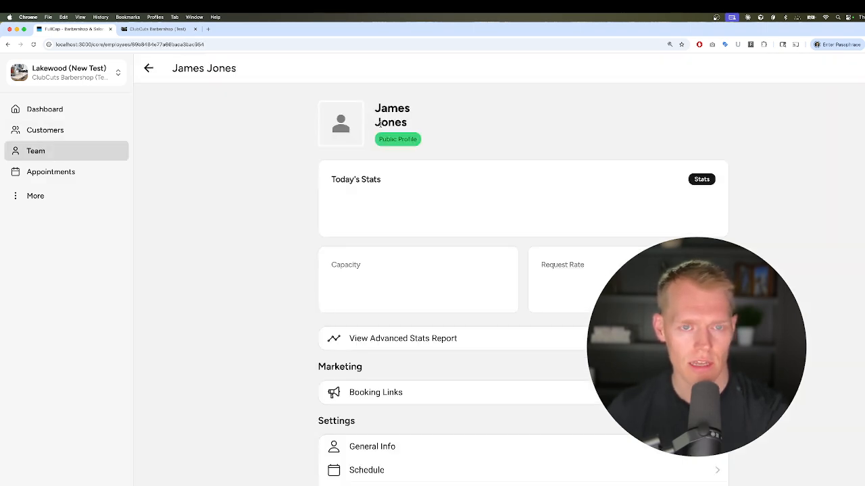
pyautogui.scroll(-3, 417, 274)
pyautogui.scroll(-2, 415, 297)
pyautogui.click(399, 324)
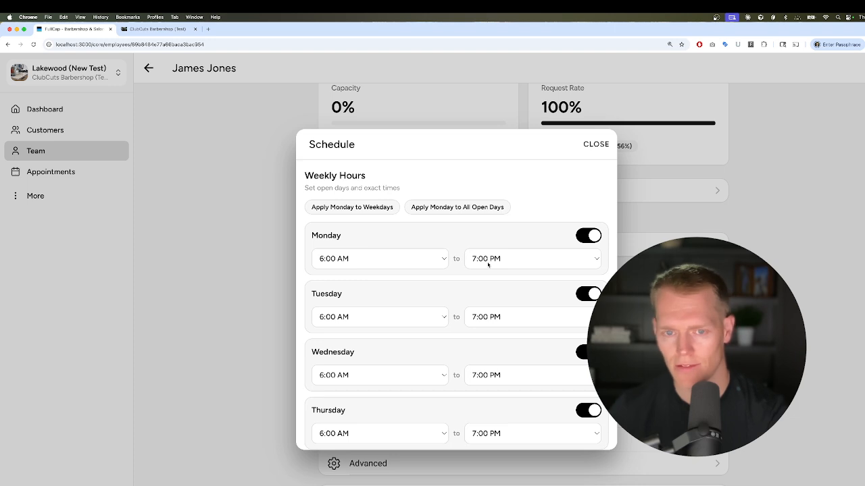
# Change Monday's closing time to 8:00 PM, apply it to all weekdays, and save
pyautogui.click(483, 260)
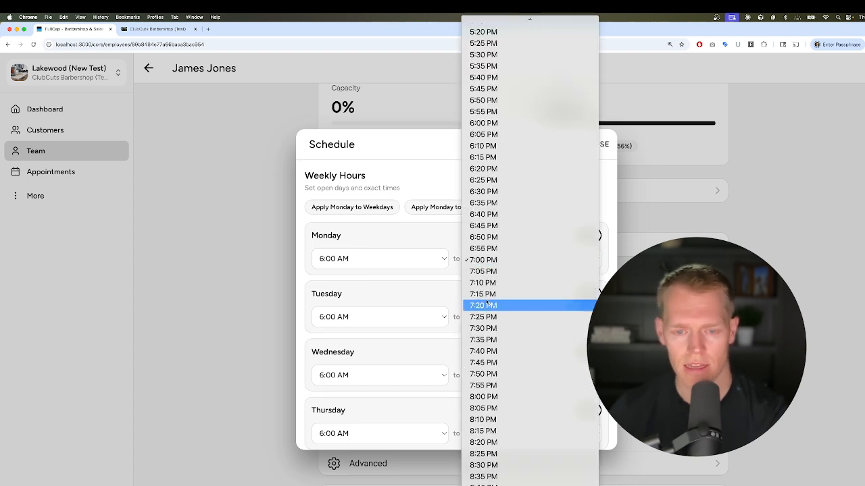
pyautogui.click(499, 397)
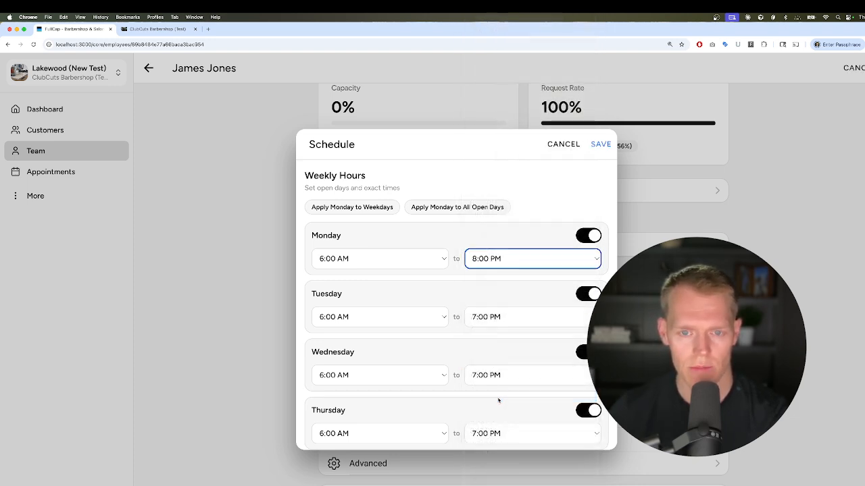
pyautogui.click(342, 208)
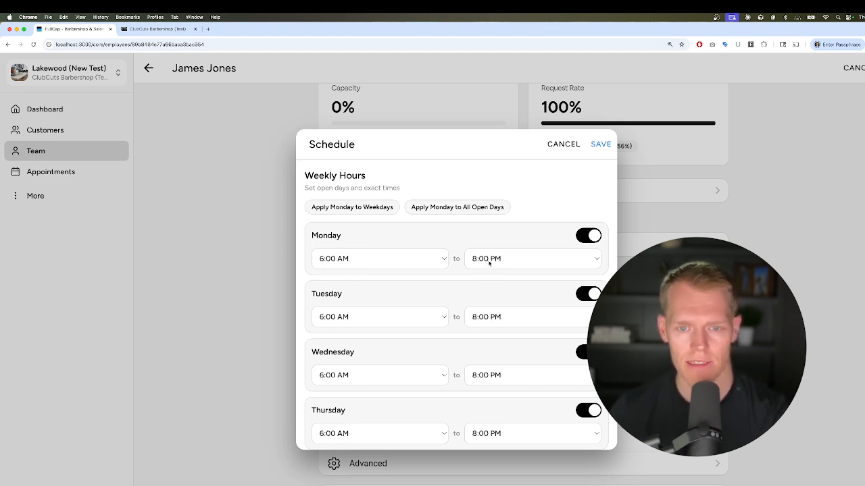
pyautogui.click(607, 144)
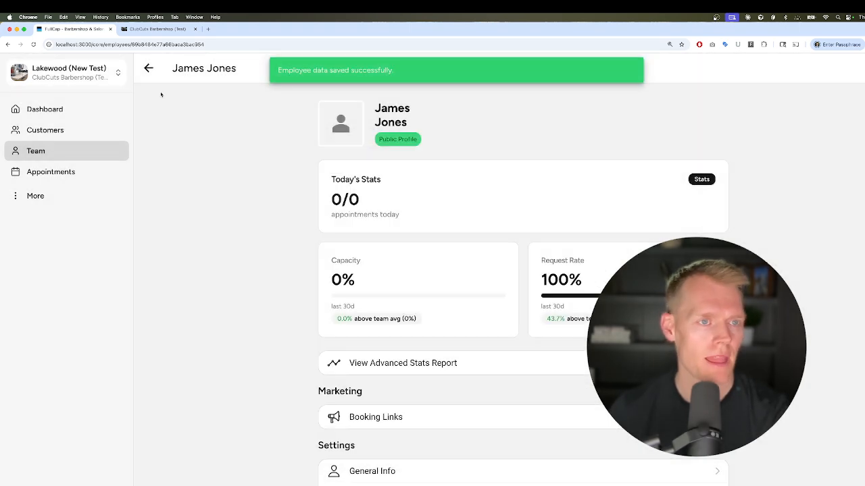
# Reload June 26 on the booking site to show 7:00 PM +$20 and 7:30 PM +$25 slots
pyautogui.click(155, 29)
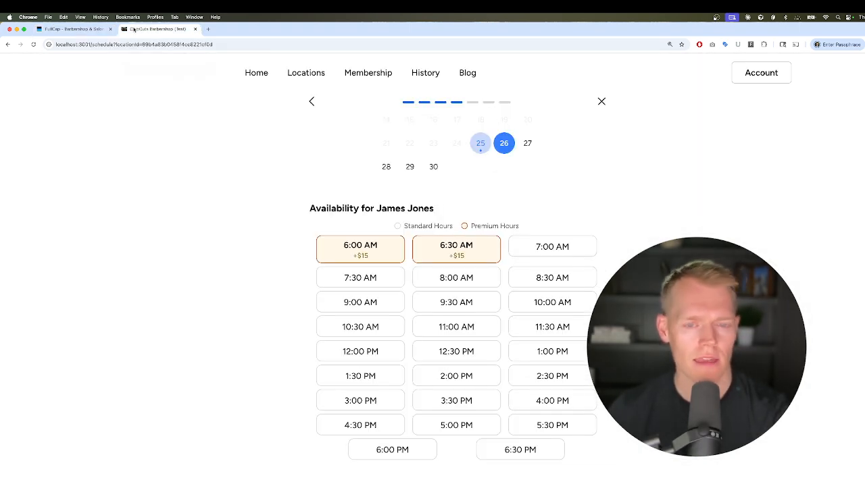
pyautogui.click(481, 142)
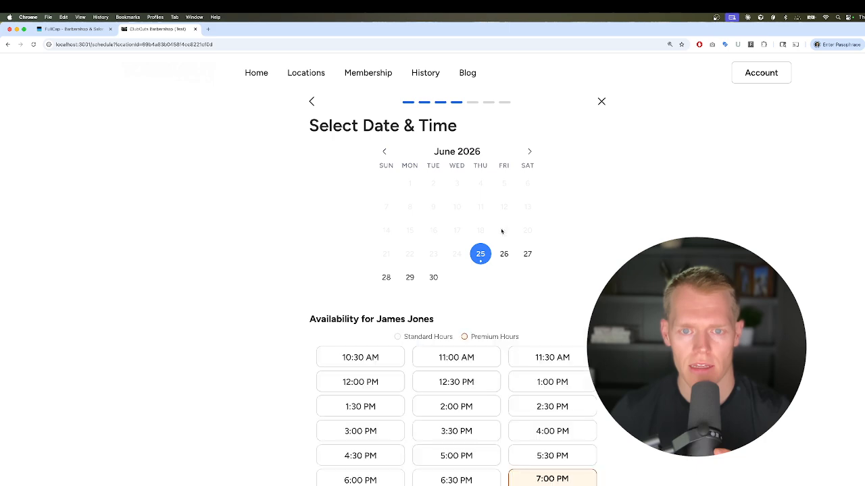
pyautogui.click(504, 254)
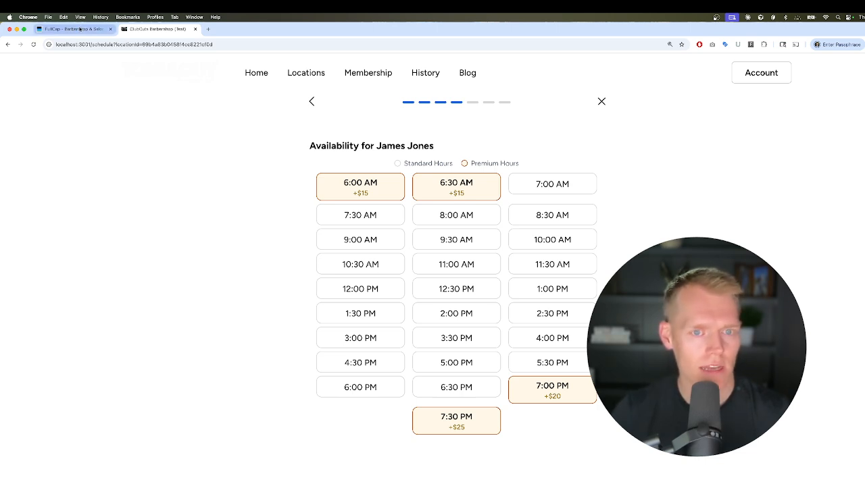
pyautogui.scroll(1, 402, 261)
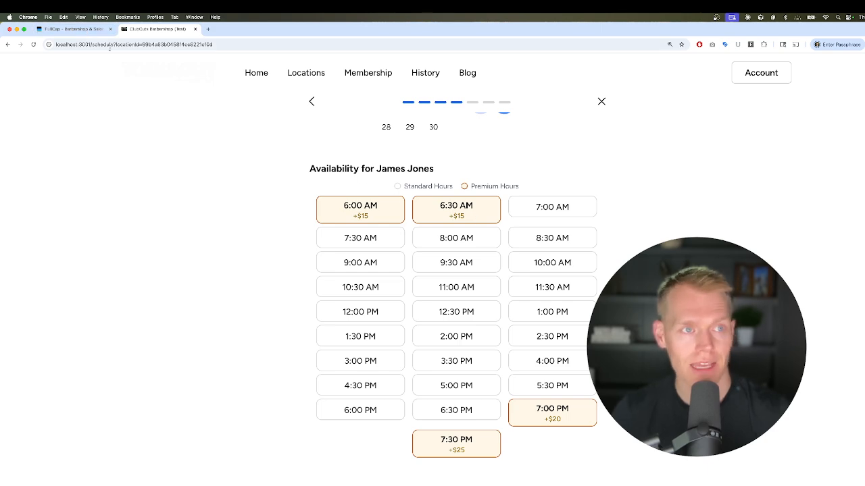
pyautogui.click(74, 29)
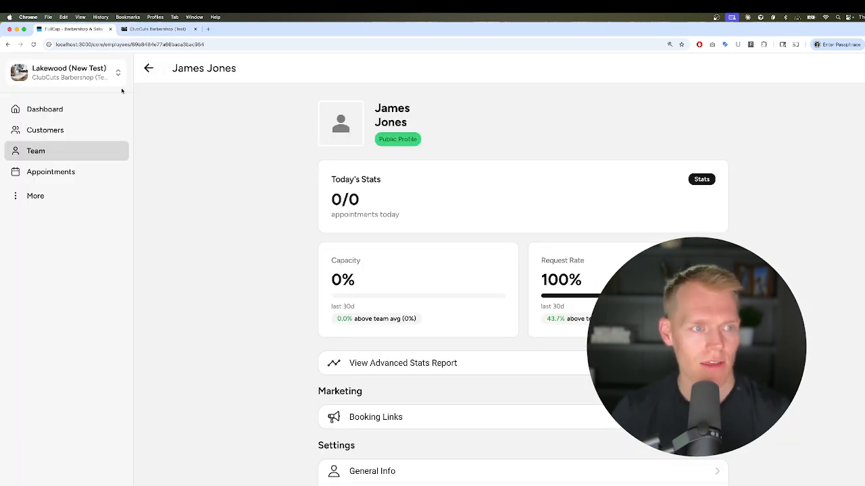
# Open the Haircut service's edit form via More > Services
pyautogui.click(48, 196)
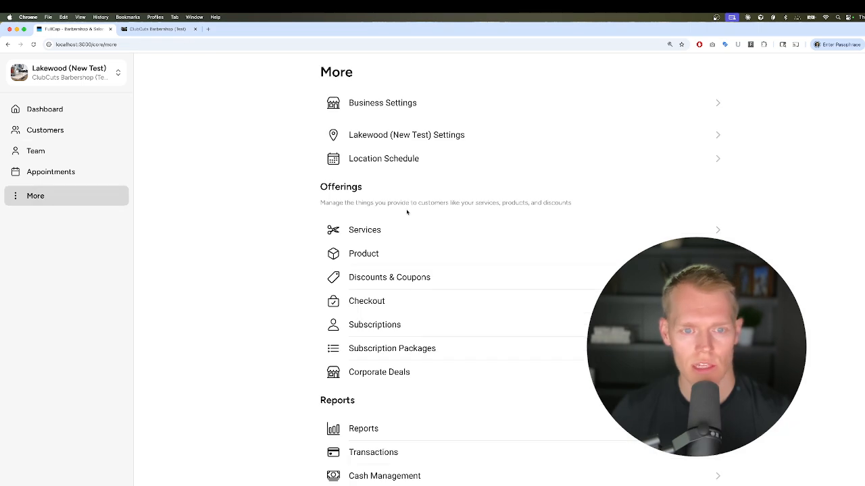
pyautogui.scroll(-3, 465, 399)
pyautogui.scroll(3, 465, 399)
pyautogui.click(460, 233)
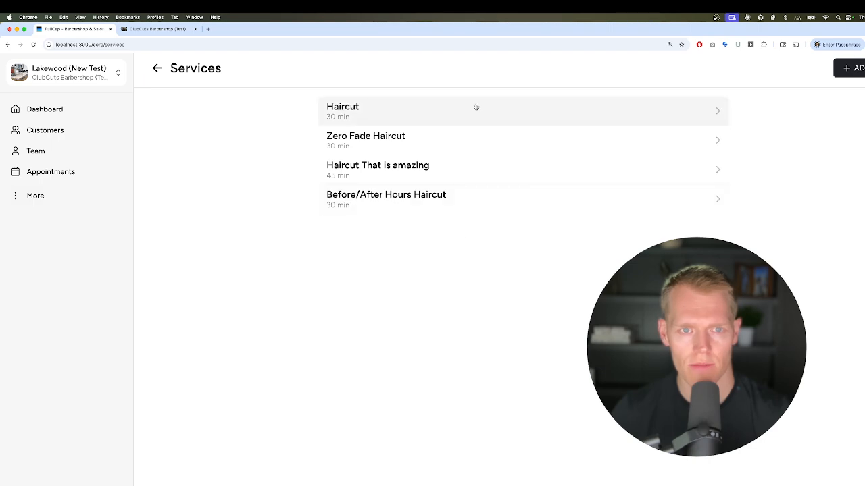
pyautogui.click(475, 111)
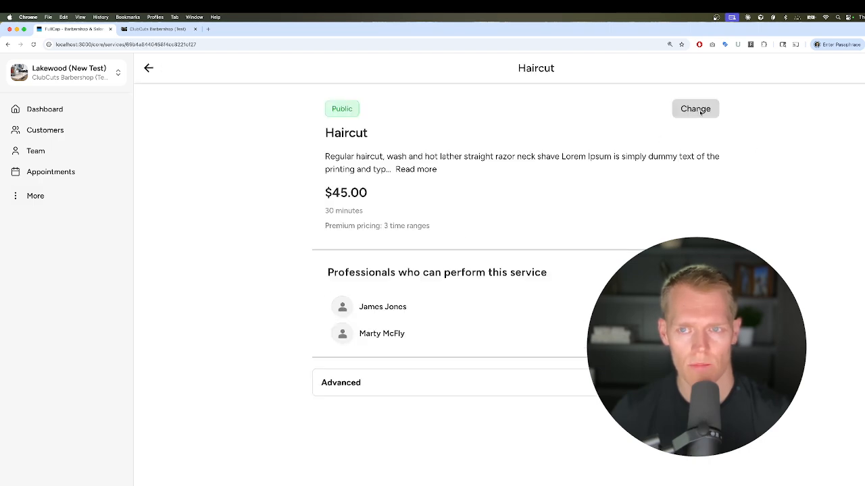
pyautogui.click(696, 109)
pyautogui.scroll(-5, 522, 225)
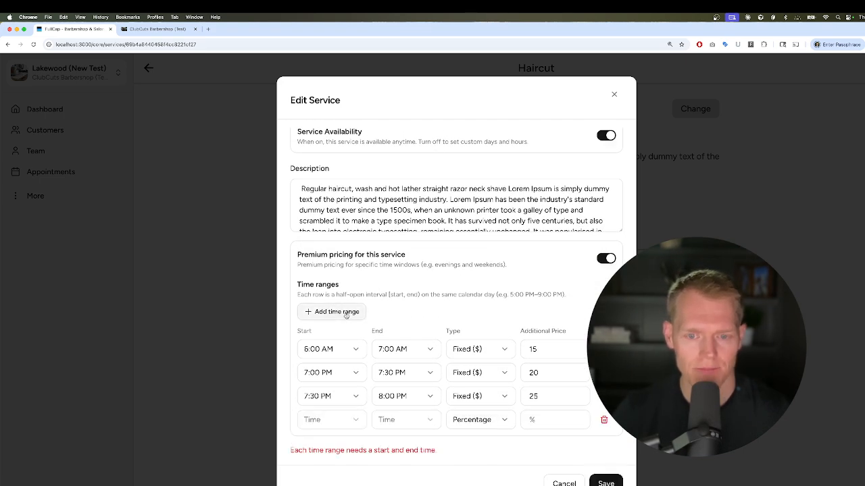
# Set the fourth premium range to run from 12:00 PM to 1:00 PM
pyautogui.click(337, 424)
pyautogui.scroll(-15, 333, 354)
pyautogui.scroll(1, 332, 353)
pyautogui.click(319, 297)
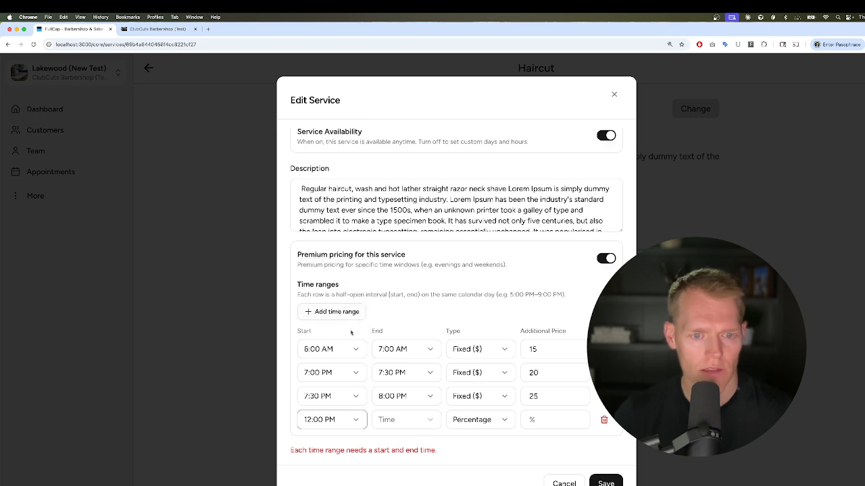
pyautogui.click(383, 423)
pyautogui.click(402, 322)
# Make the fourth range a fixed $5 surcharge and save the service
pyautogui.click(486, 420)
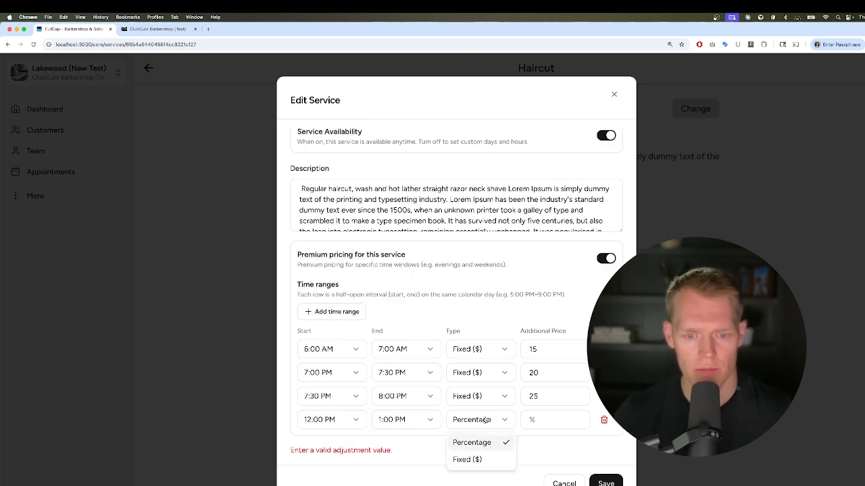
pyautogui.click(474, 465)
pyautogui.click(535, 422)
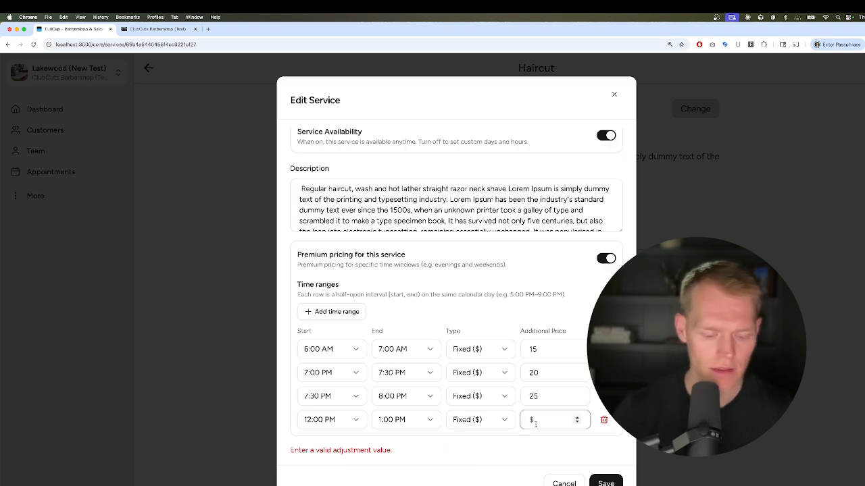
pyautogui.write('5')
pyautogui.press('Return')
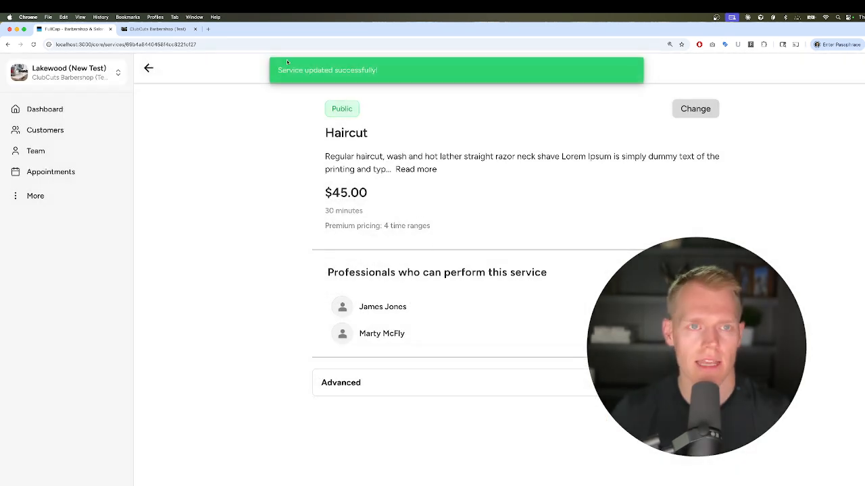
# Reload the 26th's booking slots via the 27th, confirming +$5 premium times at 12:00 and 12:30 PM
pyautogui.click(139, 28)
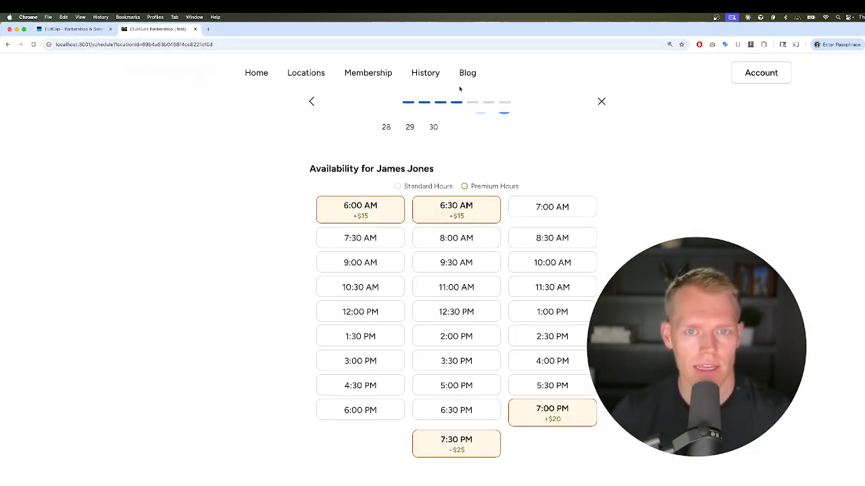
pyautogui.click(525, 162)
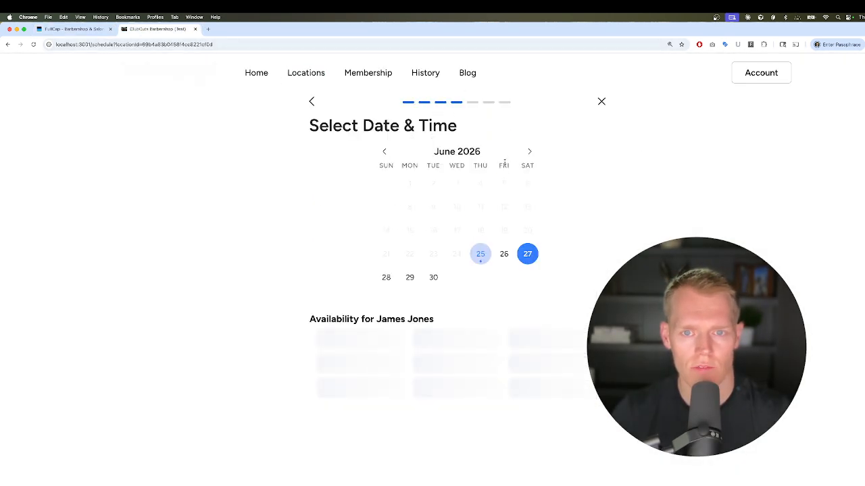
pyautogui.click(503, 264)
pyautogui.scroll(-5, 472, 291)
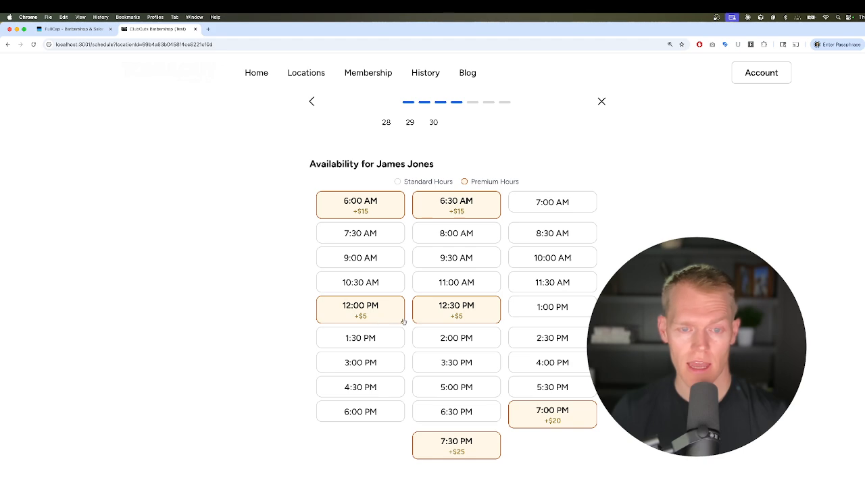
pyautogui.click(75, 29)
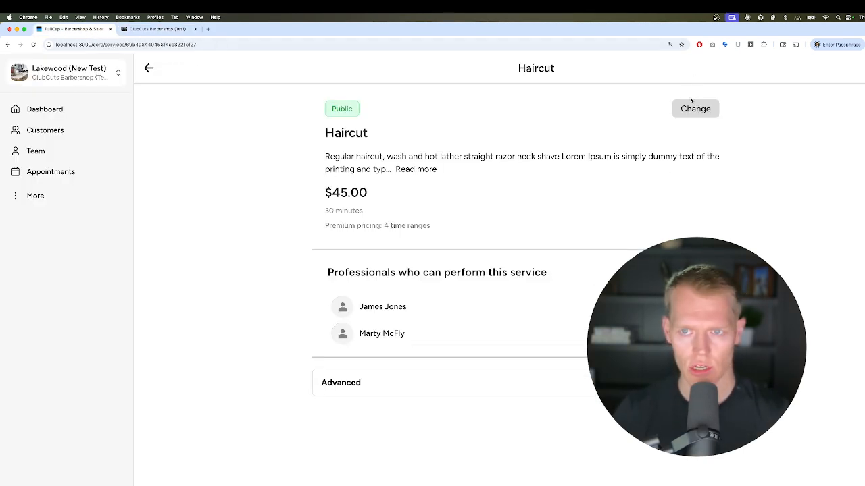
# Reopen Haircut in the Edit Service dialog and scroll down to its four premium time ranges
pyautogui.click(688, 109)
pyautogui.scroll(-6, 518, 298)
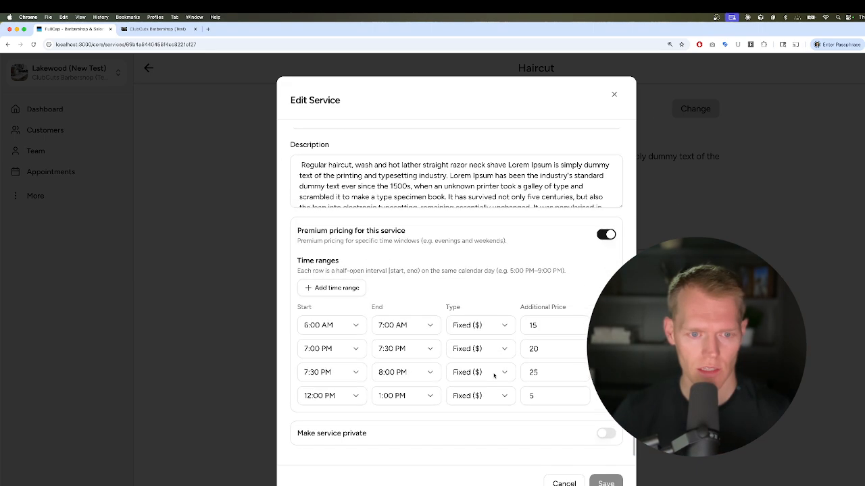